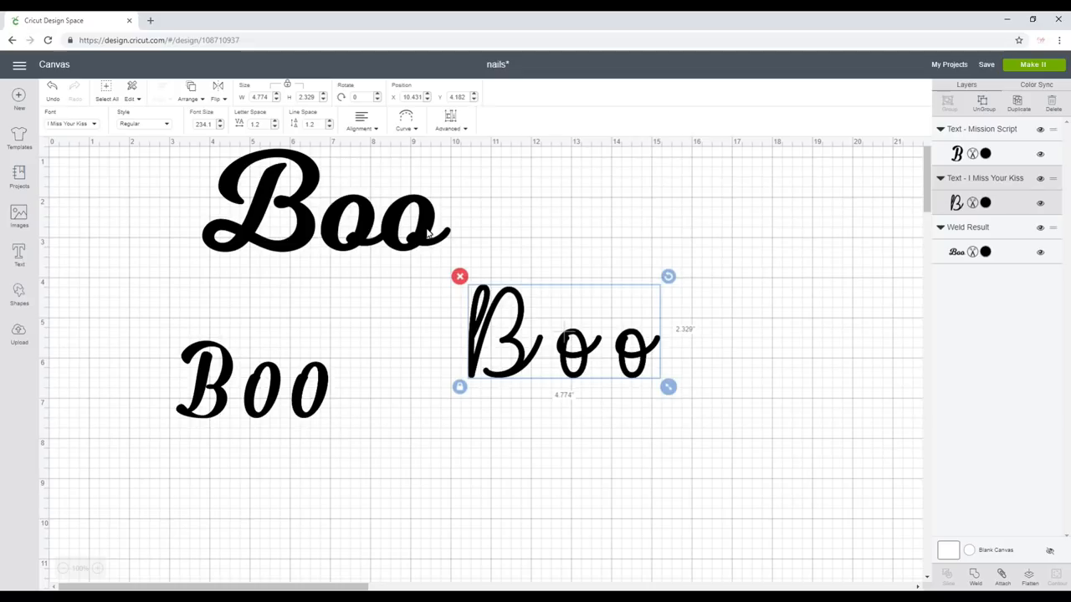
- Select each Boo in turn, ending on the thin handwritten Boo
{"action": "left_click", "coordinate": [428, 234]}
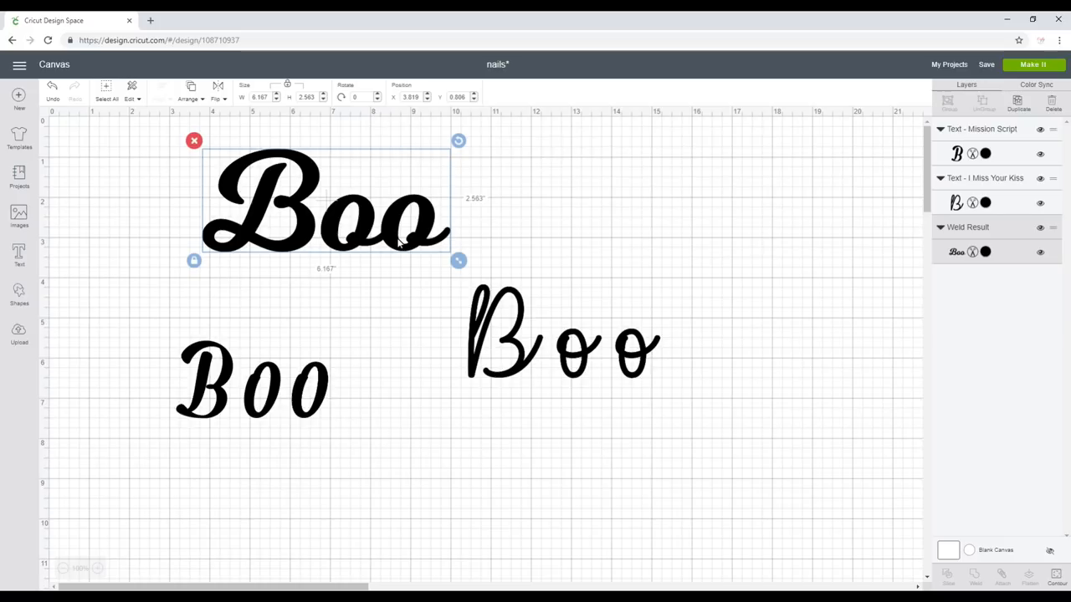
{"action": "left_click", "coordinate": [268, 391]}
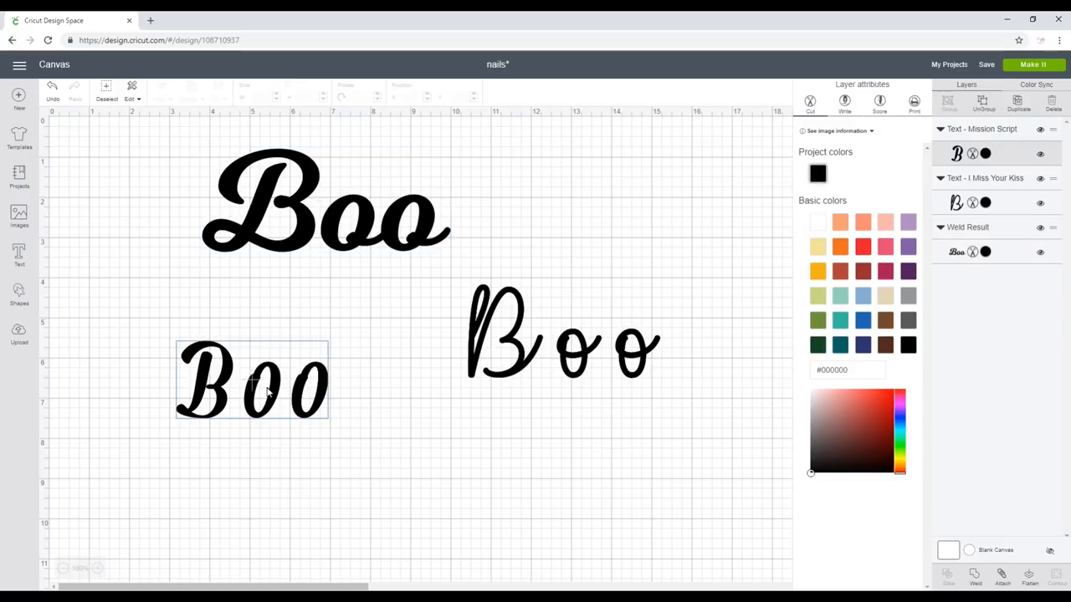
{"action": "left_click", "coordinate": [523, 343]}
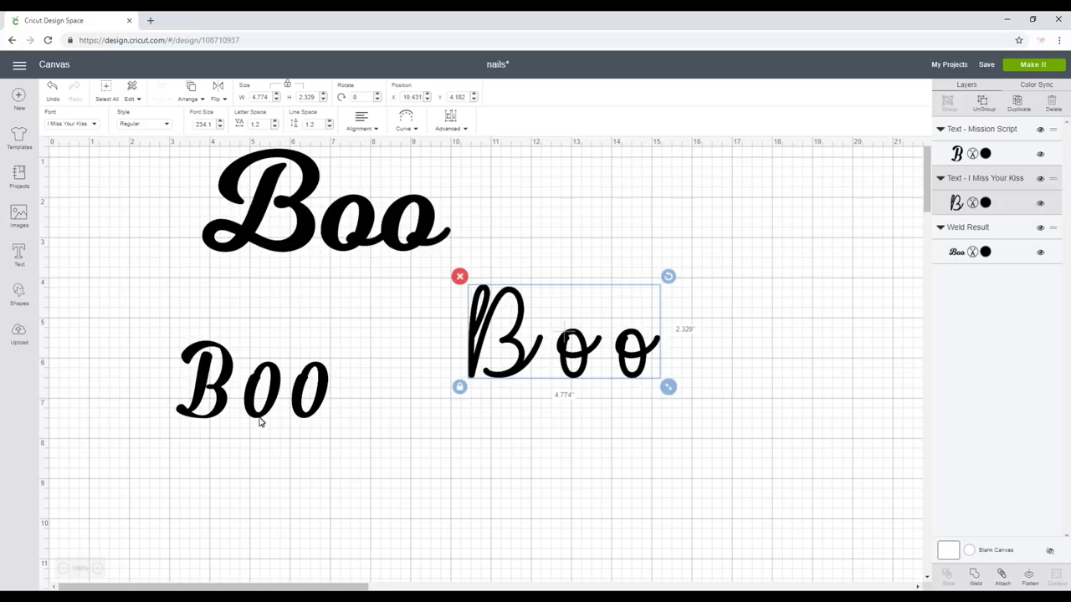
- Tighten the handwritten Boo's letter spacing to -0.8 so the letters overlap, then weld it
{"action": "left_click", "coordinate": [274, 127]}
{"action": "left_click", "coordinate": [274, 126]}
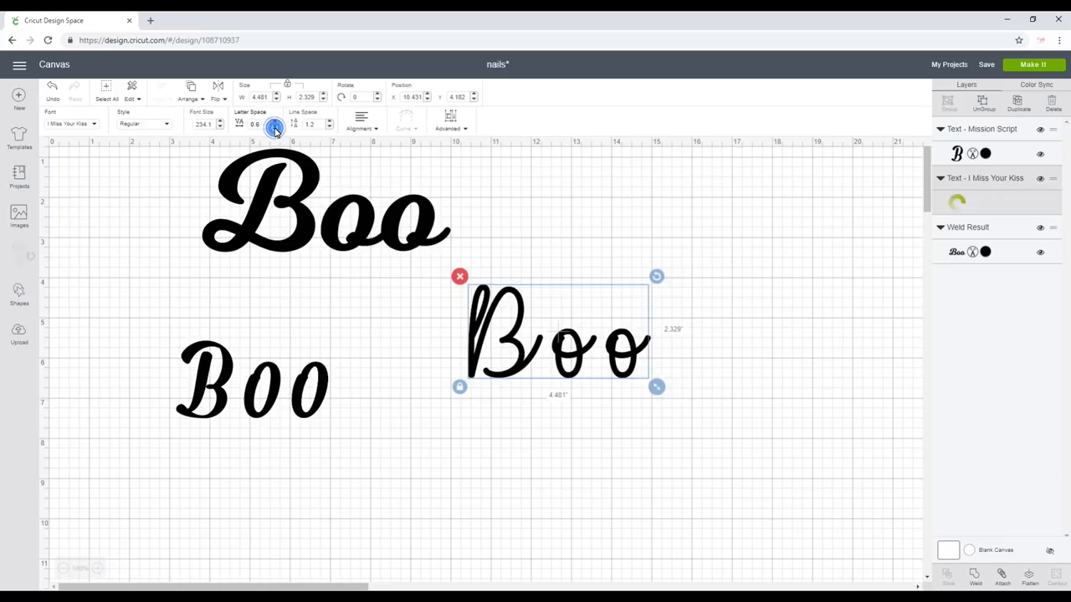
{"action": "left_click", "coordinate": [274, 127]}
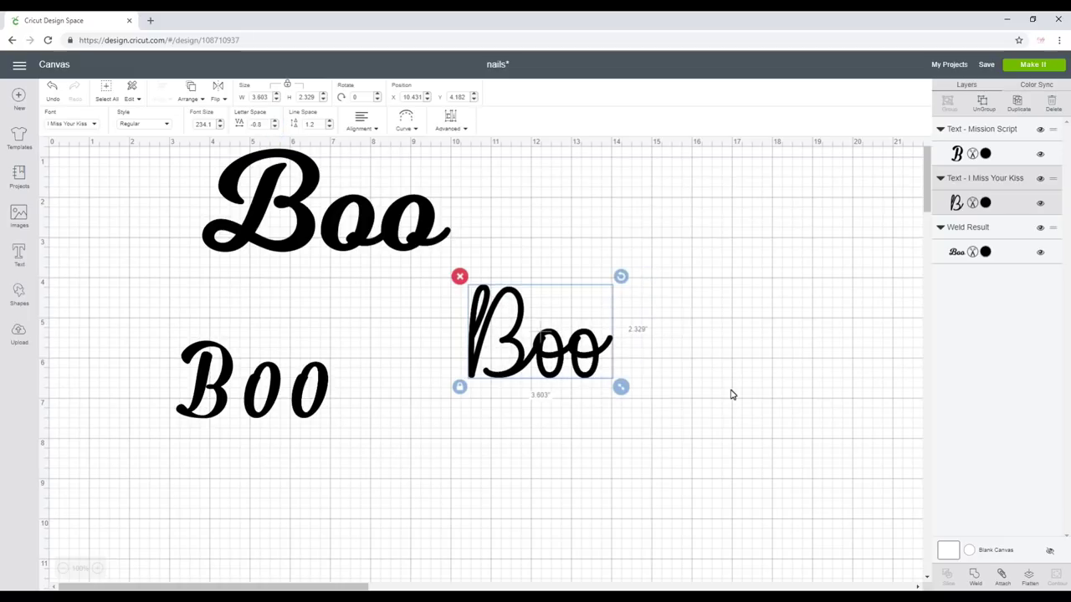
{"action": "left_click", "coordinate": [975, 577]}
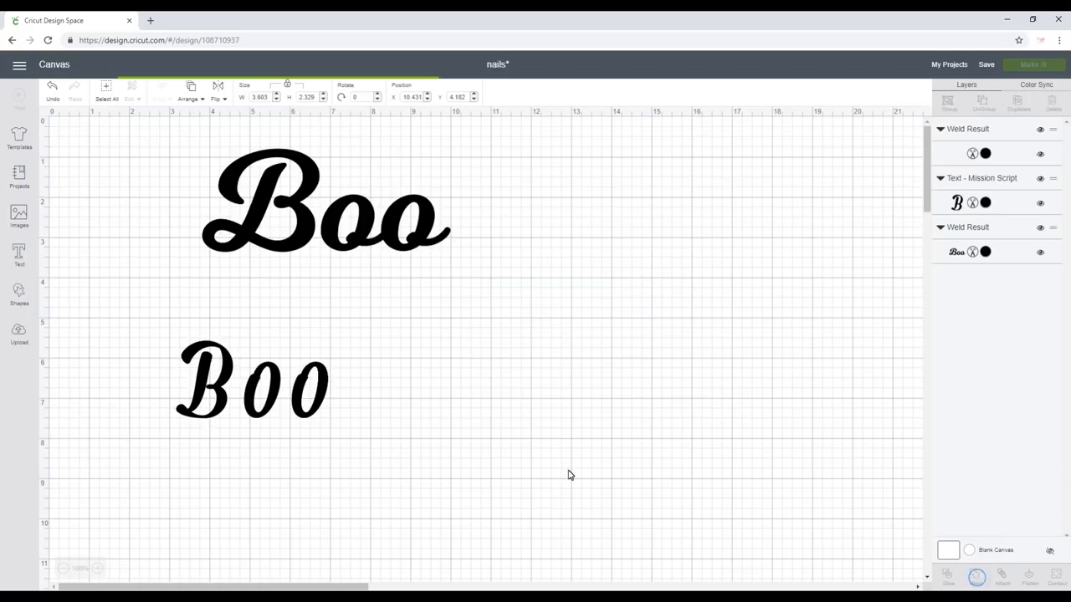
- Nudge the welded Boo aside and set the bold Boo's width to 0.5 in
{"action": "left_click_drag", "start_coordinate": [500, 328], "coordinate": [519, 325]}
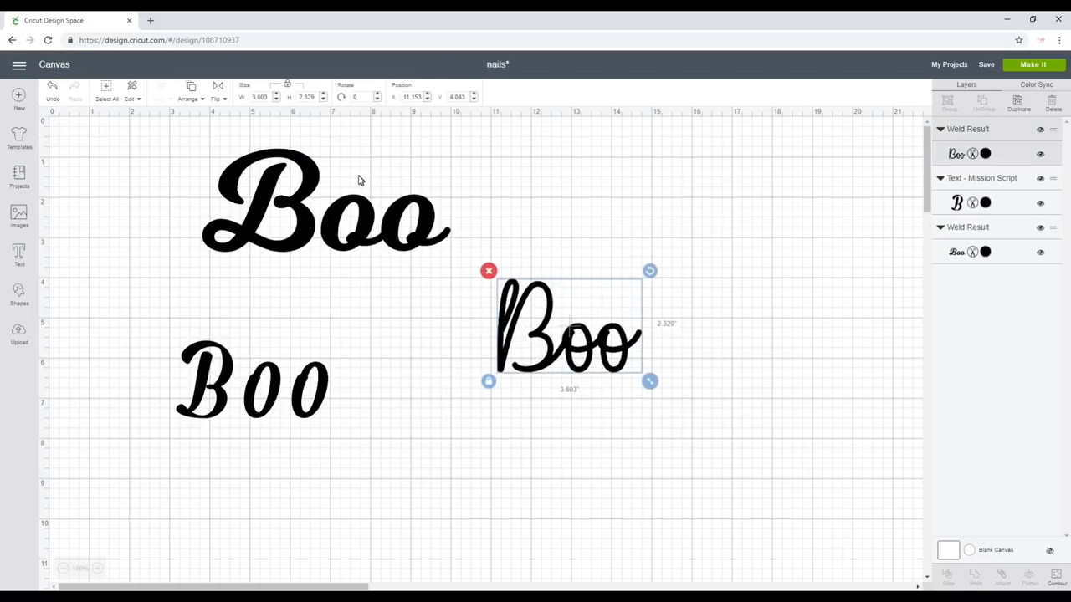
{"action": "left_click", "coordinate": [342, 218]}
{"action": "left_click_drag", "start_coordinate": [271, 97], "coordinate": [251, 98]}
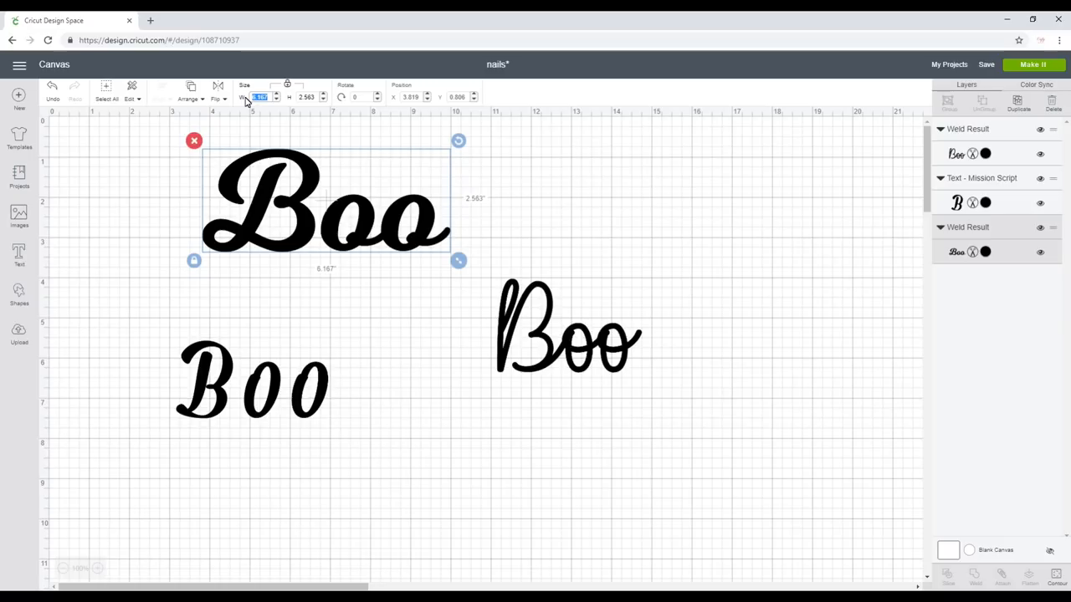
{"action": "type", "text": "0.5"}
{"action": "key", "text": "Return"}
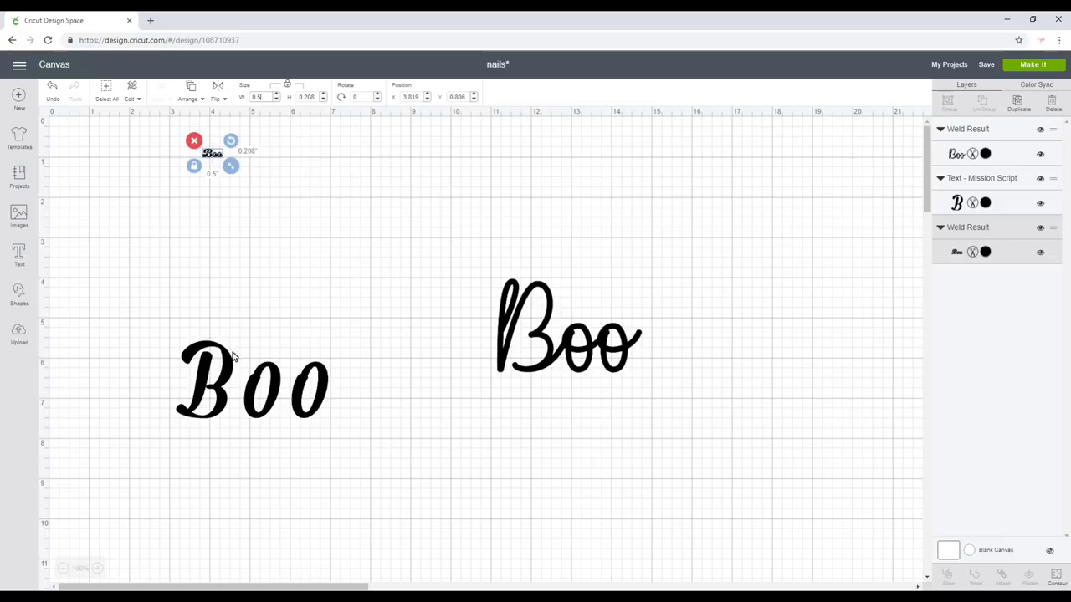
- Set the italic Mission Script Boo's width to 0.5 in and head to the image library
{"action": "left_click", "coordinate": [216, 392]}
{"action": "left_click", "coordinate": [261, 97]}
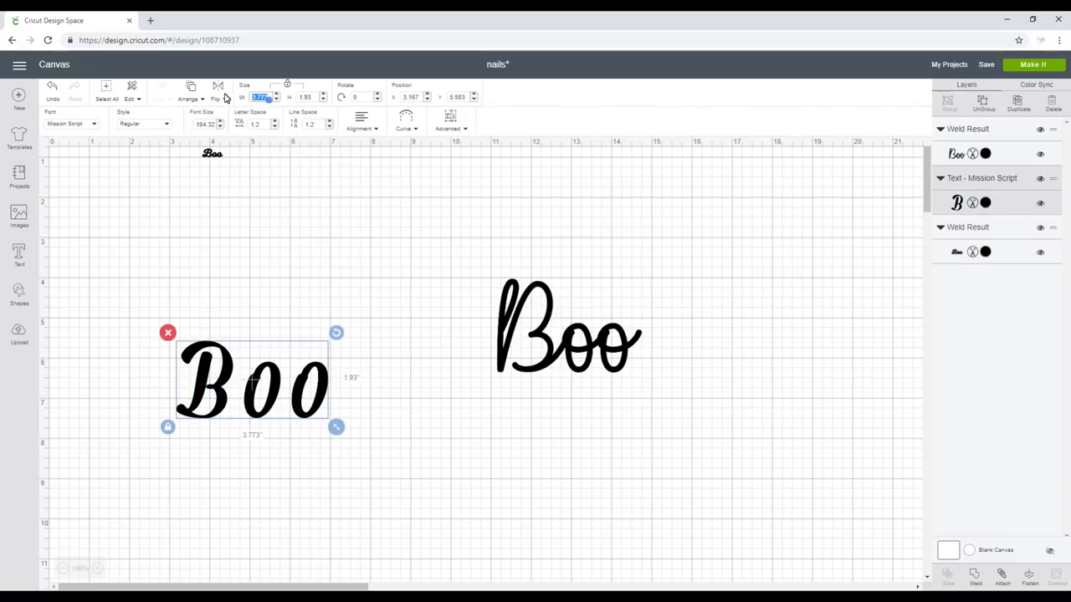
{"action": "type", "text": "0.5"}
{"action": "key", "text": "Return"}
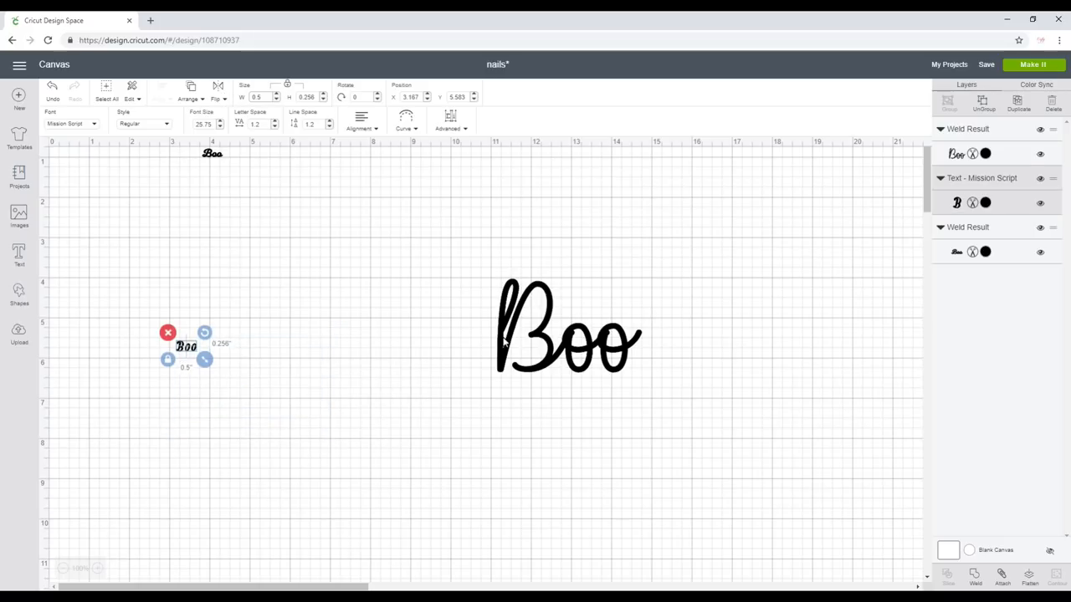
{"action": "left_click", "coordinate": [562, 352]}
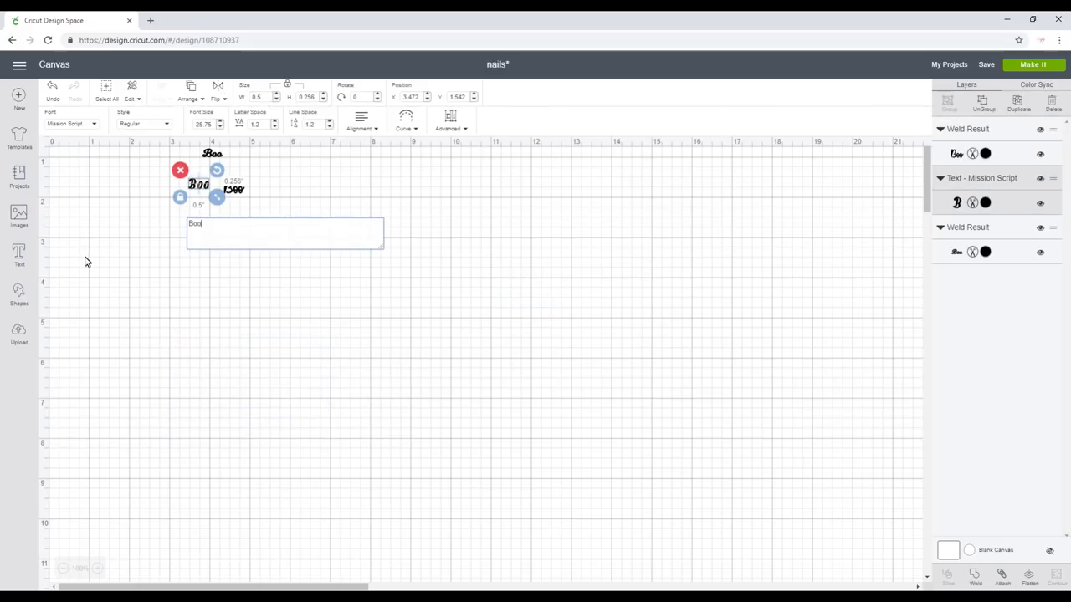
{"action": "left_click", "coordinate": [22, 215]}
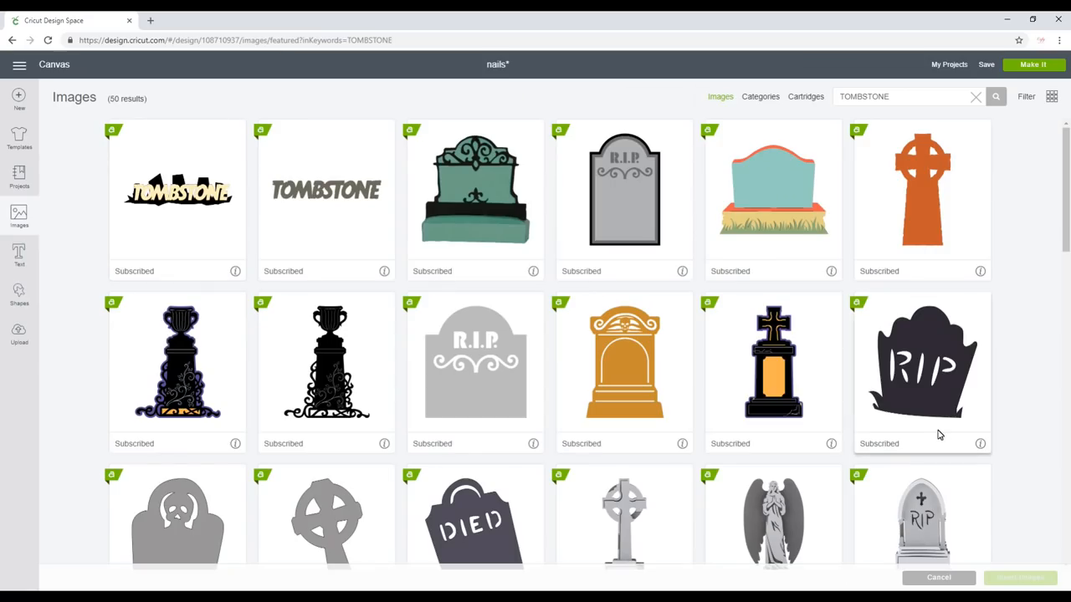
- Pick the black RIP tombstone, then search pumpkin and pick the orange jack-o'-lantern
{"action": "left_click", "coordinate": [939, 384]}
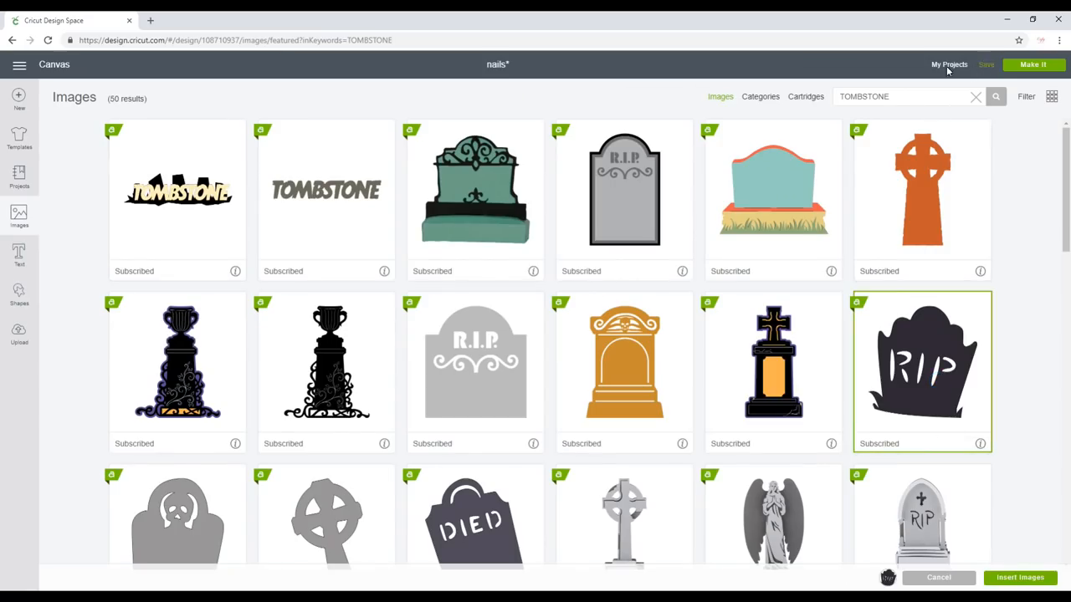
{"action": "left_click_drag", "start_coordinate": [903, 101], "coordinate": [797, 94]}
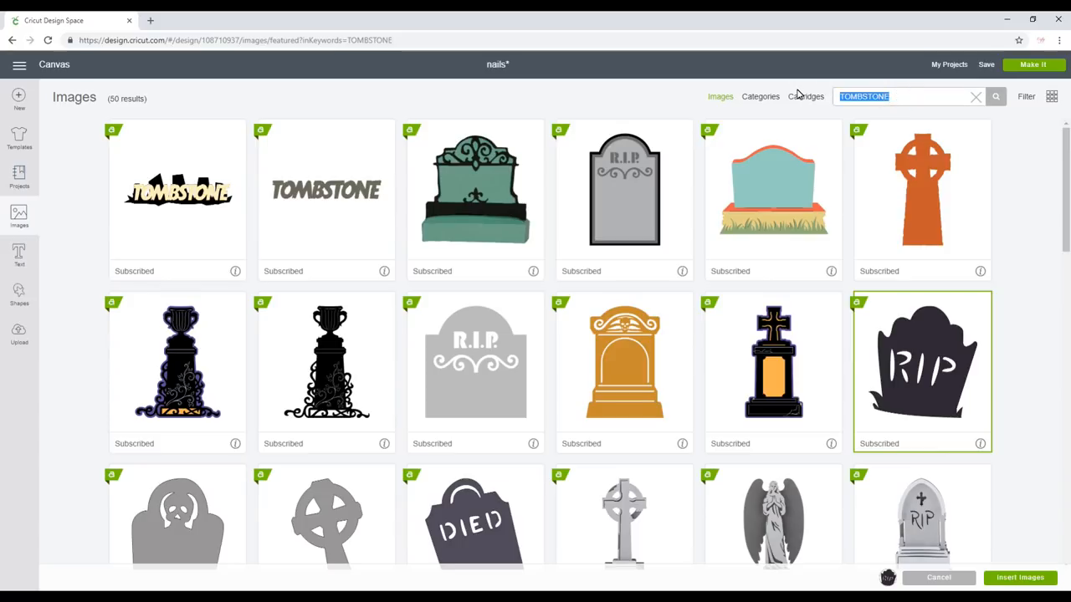
{"action": "type", "text": "pump"}
{"action": "type", "text": "kin"}
{"action": "key", "text": "Return"}
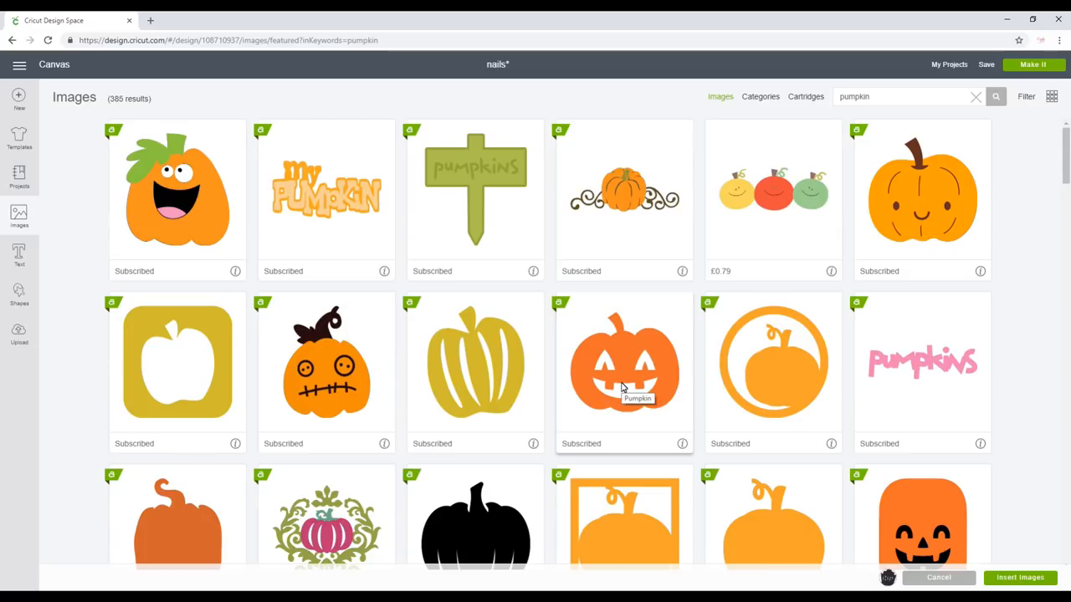
{"action": "left_click", "coordinate": [622, 388]}
- Search bat, pick the simple black bat, insert all images and reposition the tombstone
{"action": "left_click", "coordinate": [884, 97]}
{"action": "type", "text": "b"}
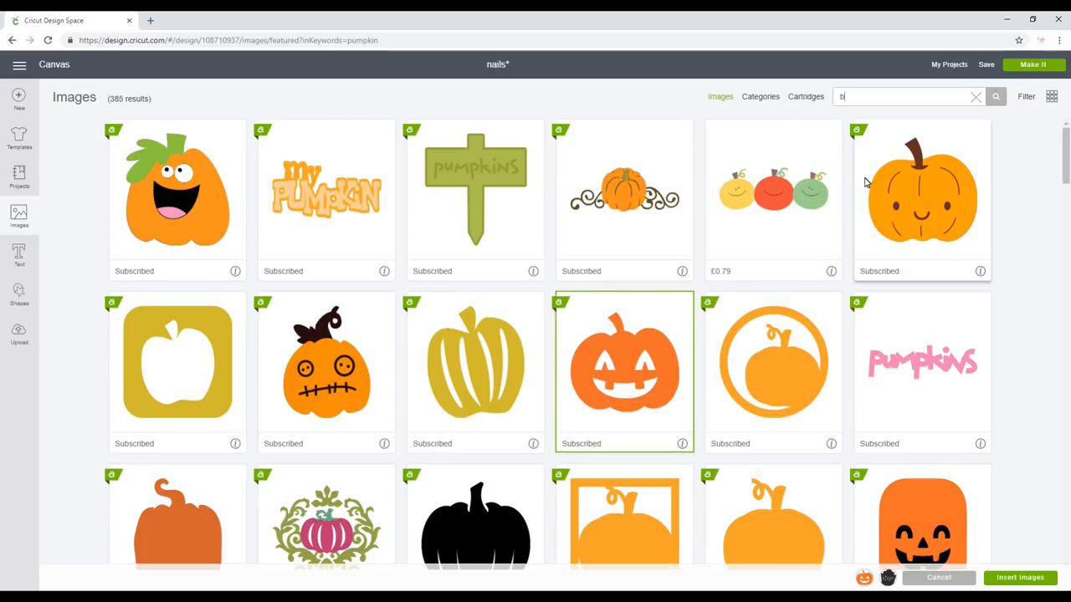
{"action": "type", "text": "at"}
{"action": "key", "text": "Return"}
{"action": "scroll", "coordinate": [239, 430], "scroll_direction": "down", "scroll_amount": 2}
{"action": "left_click", "coordinate": [242, 437]}
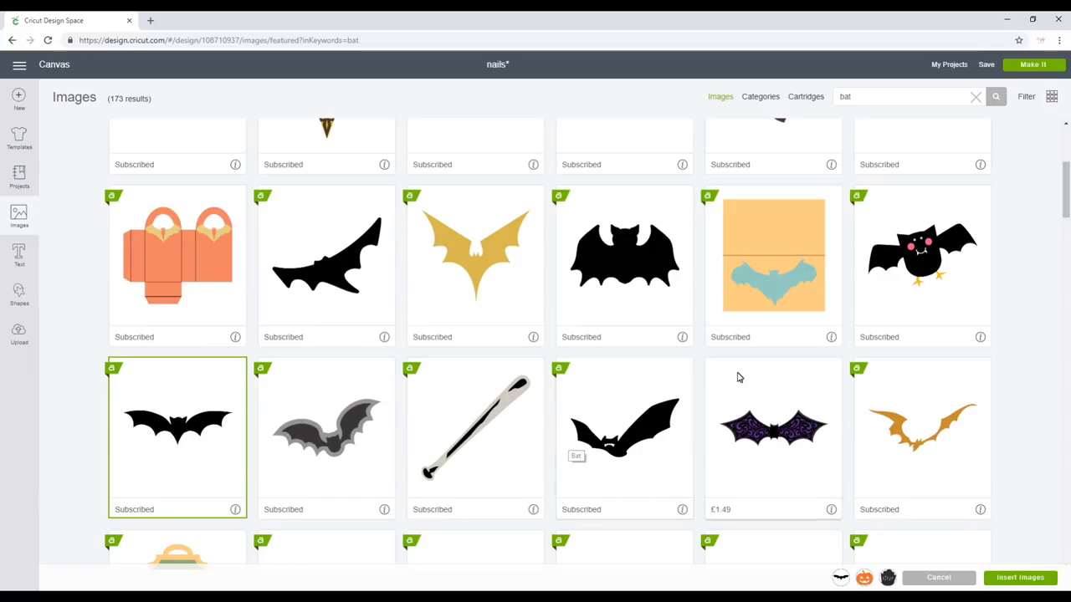
{"action": "left_click", "coordinate": [1020, 586]}
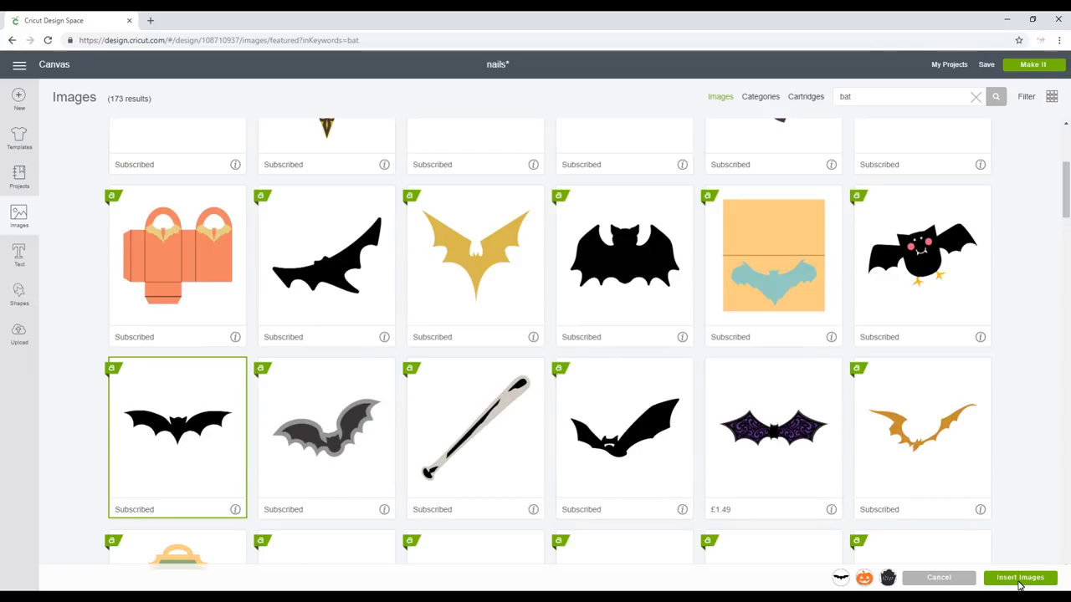
{"action": "left_click_drag", "start_coordinate": [245, 358], "coordinate": [345, 429]}
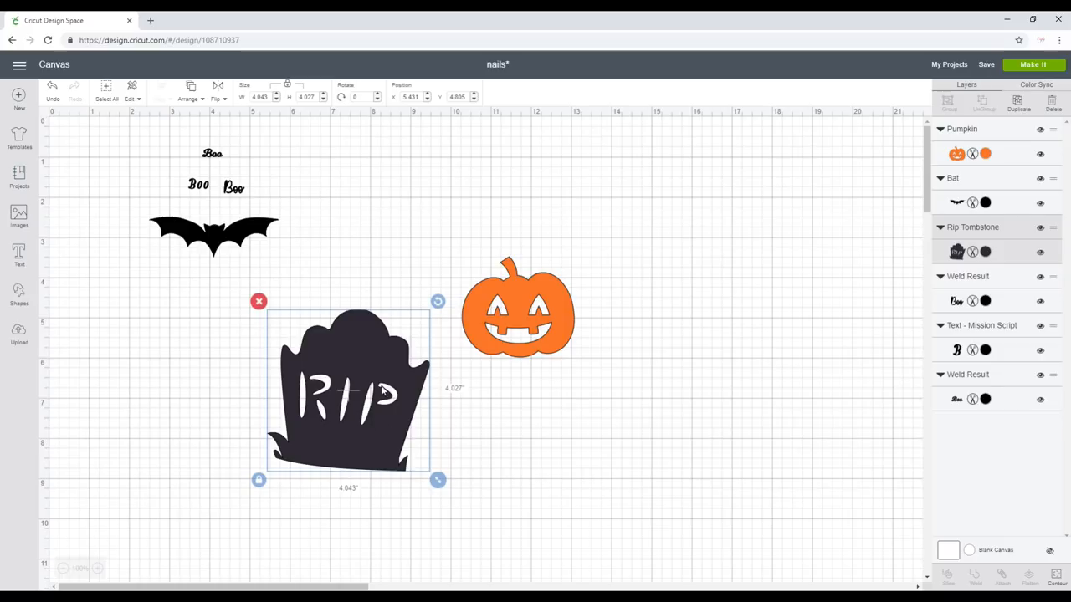
- Hide all the RIP letter contours so the tombstone becomes a solid silhouette
{"action": "left_click", "coordinate": [1057, 586]}
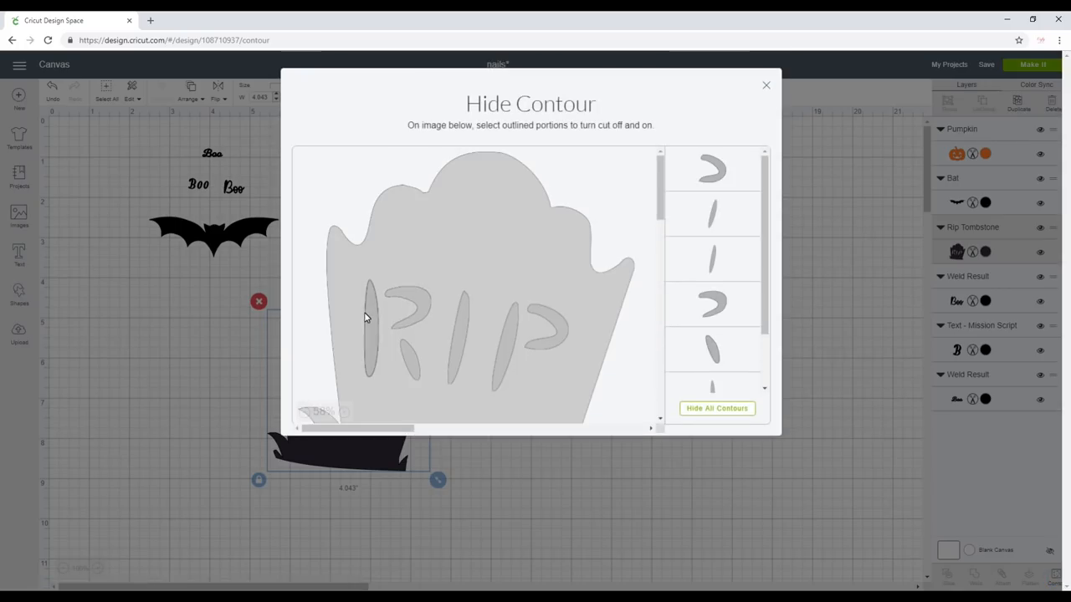
{"action": "left_click", "coordinate": [370, 319]}
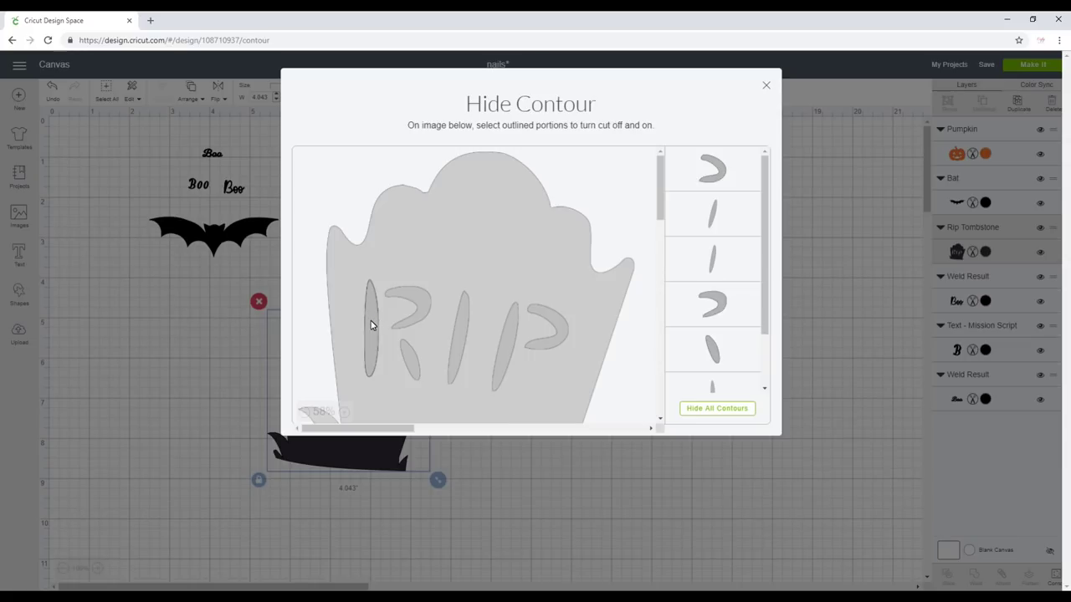
{"action": "left_click", "coordinate": [425, 307]}
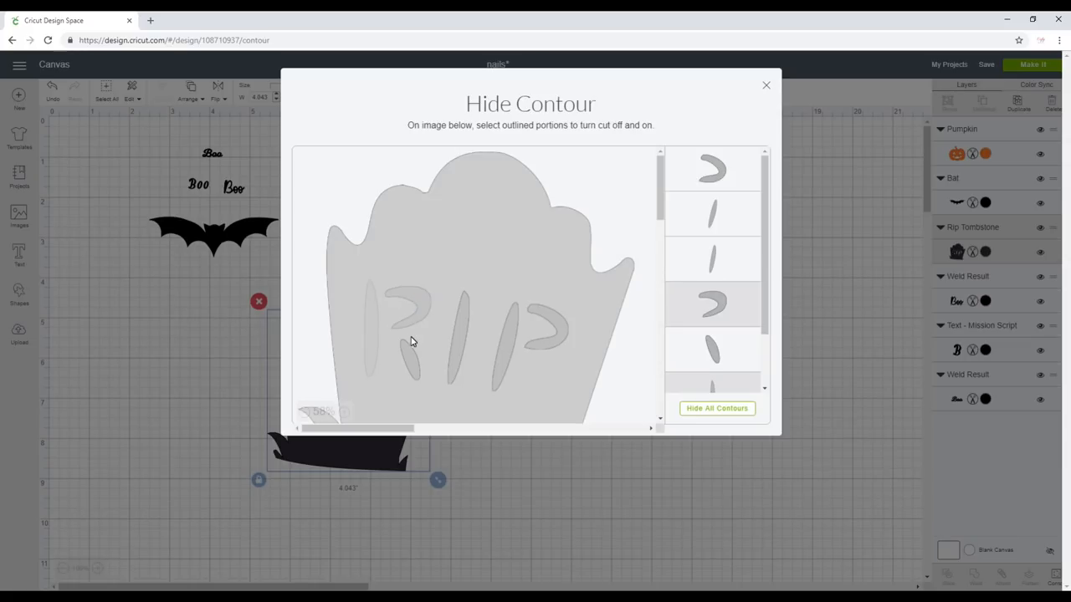
{"action": "left_click", "coordinate": [411, 366]}
{"action": "left_click", "coordinate": [463, 334]}
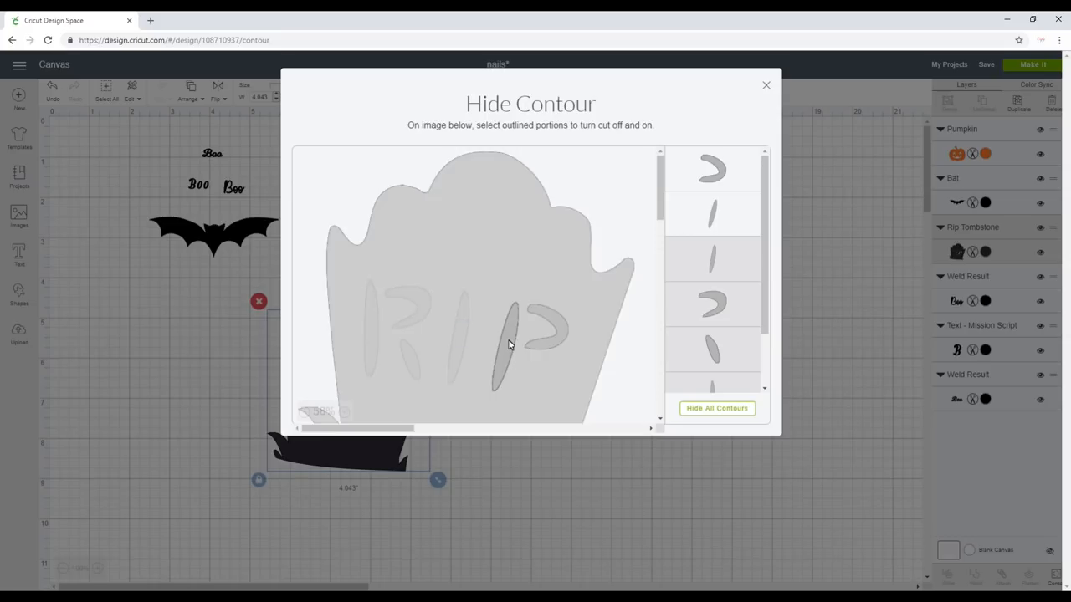
{"action": "left_click", "coordinate": [506, 341]}
{"action": "left_click", "coordinate": [566, 331]}
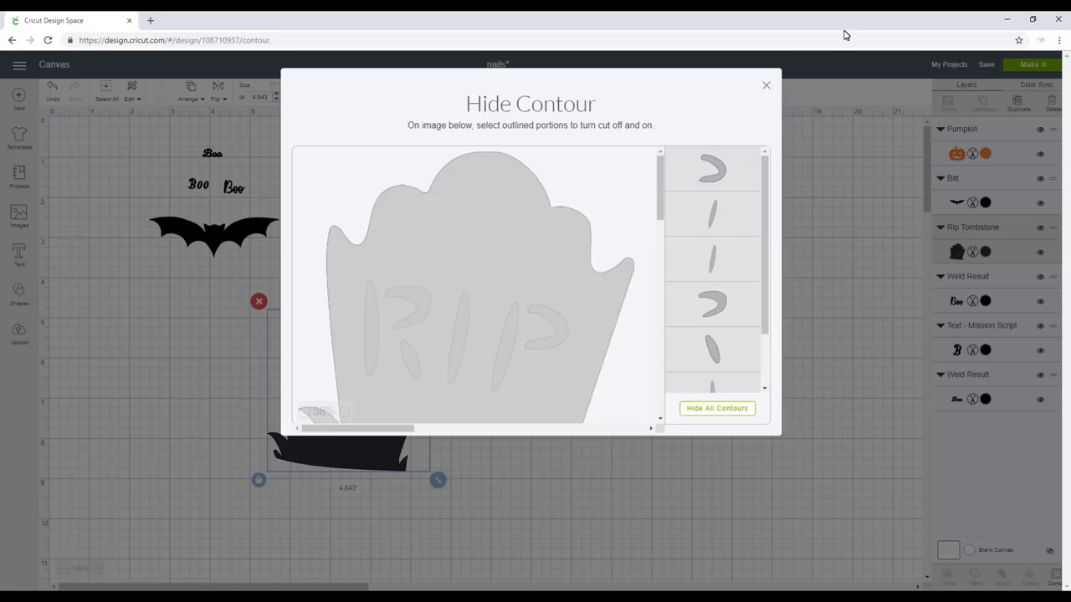
{"action": "left_click", "coordinate": [766, 85]}
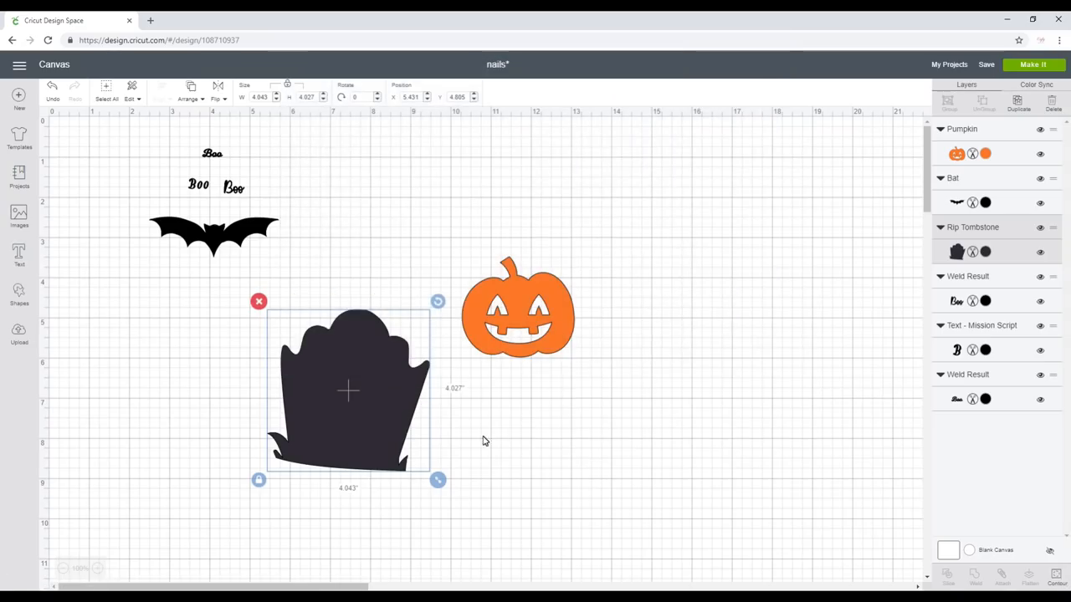
- Set the tombstone's width to 0.3 in and the bat's width to 0.4 in
{"action": "left_click", "coordinate": [531, 321]}
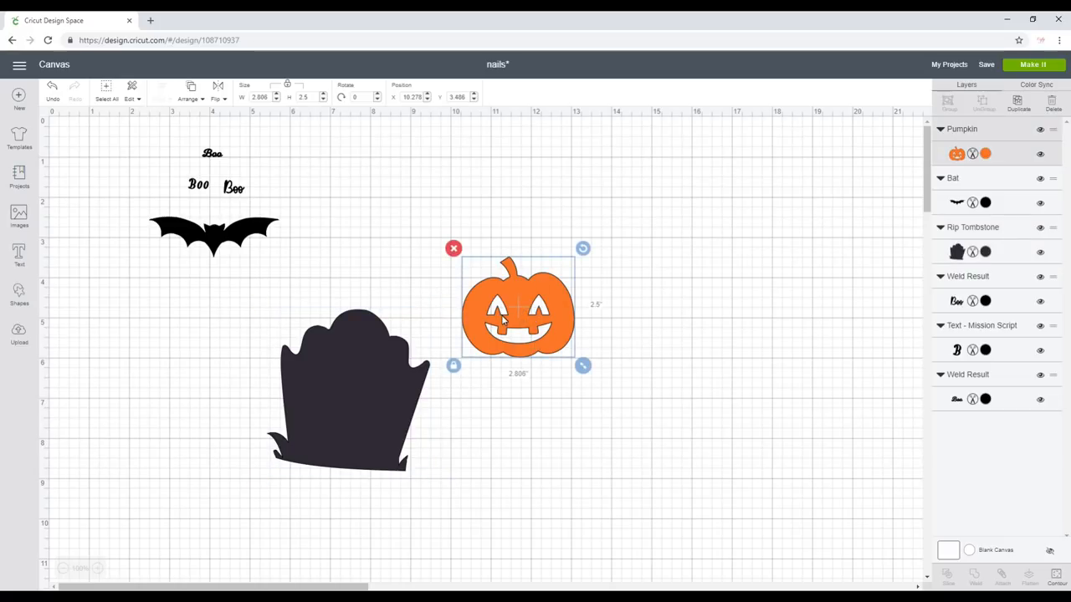
{"action": "left_click", "coordinate": [349, 368]}
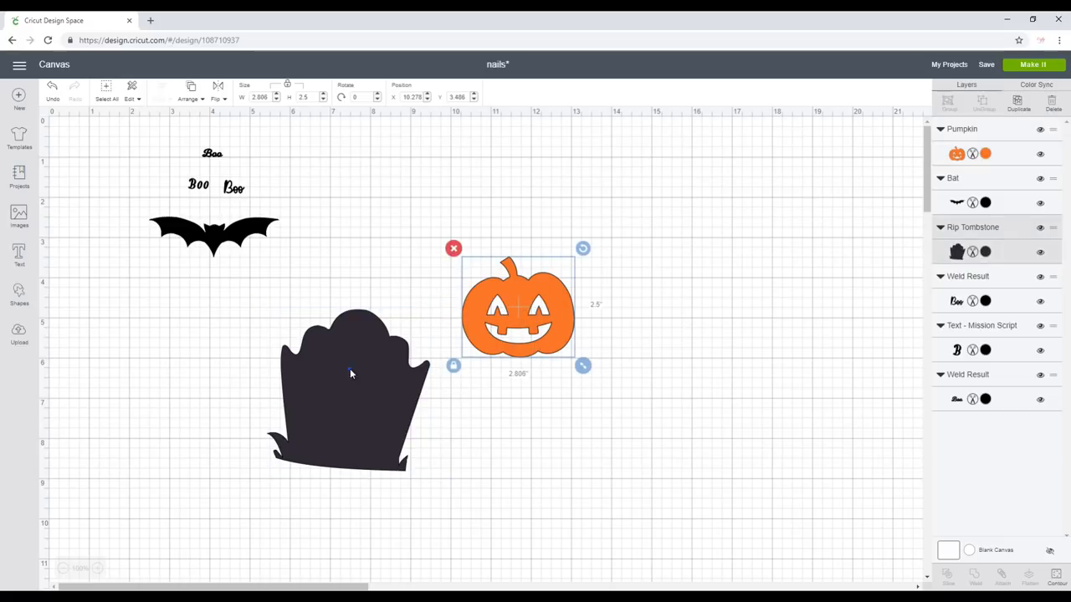
{"action": "left_click", "coordinate": [261, 97]}
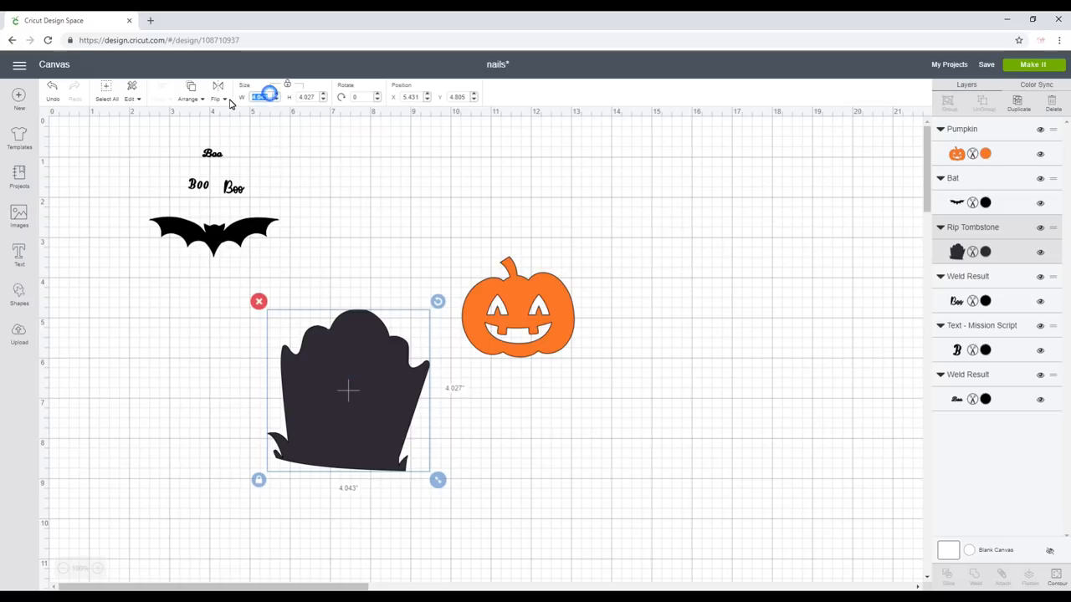
{"action": "type", "text": "6."}
{"action": "type", "text": "3"}
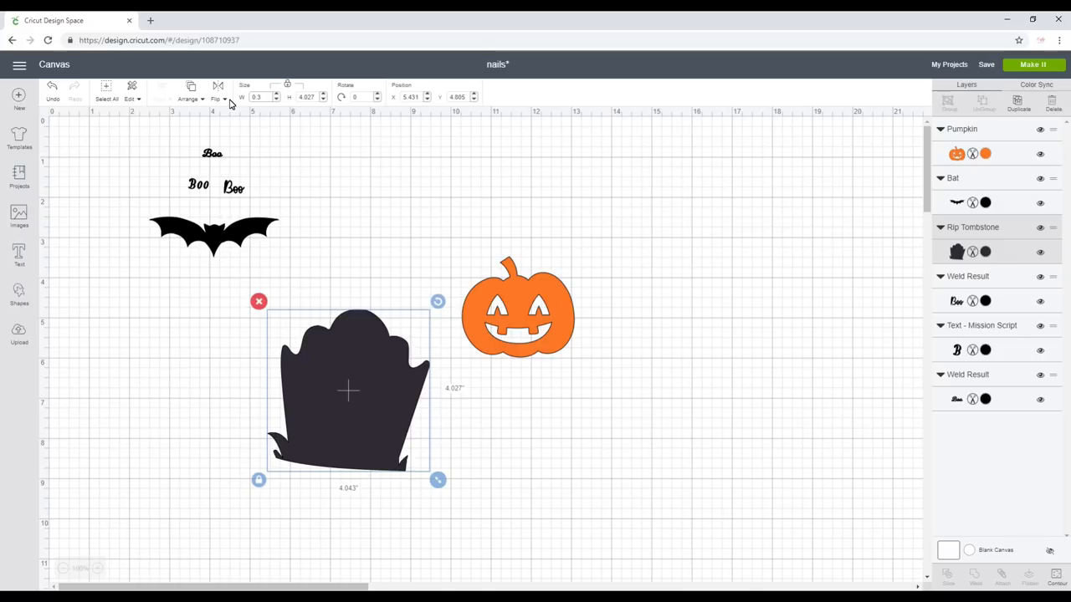
{"action": "key", "text": "Return"}
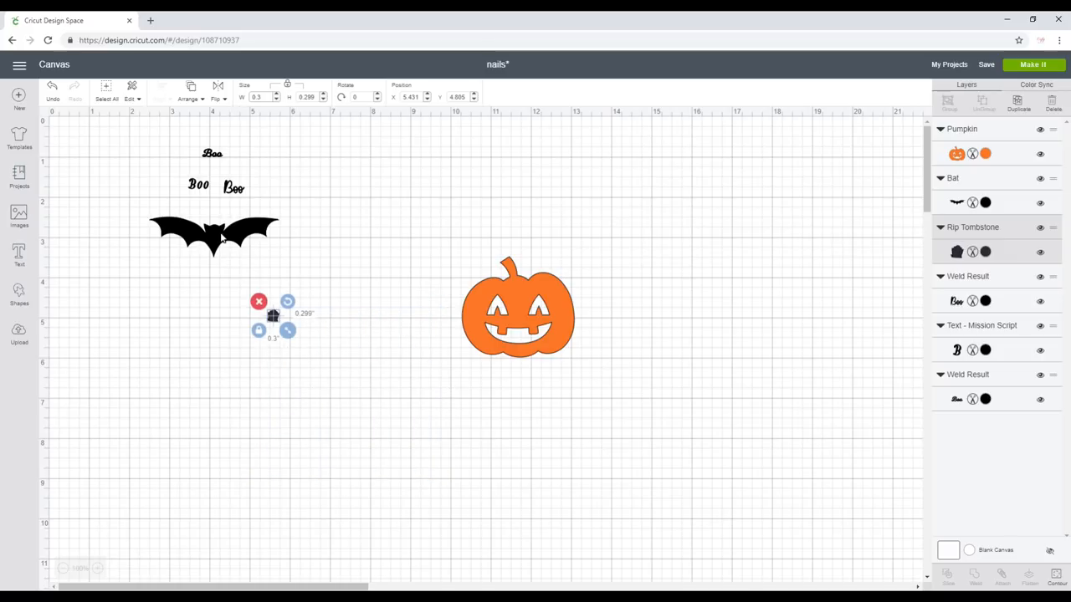
{"action": "left_click", "coordinate": [222, 238]}
{"action": "type", "text": "0"}
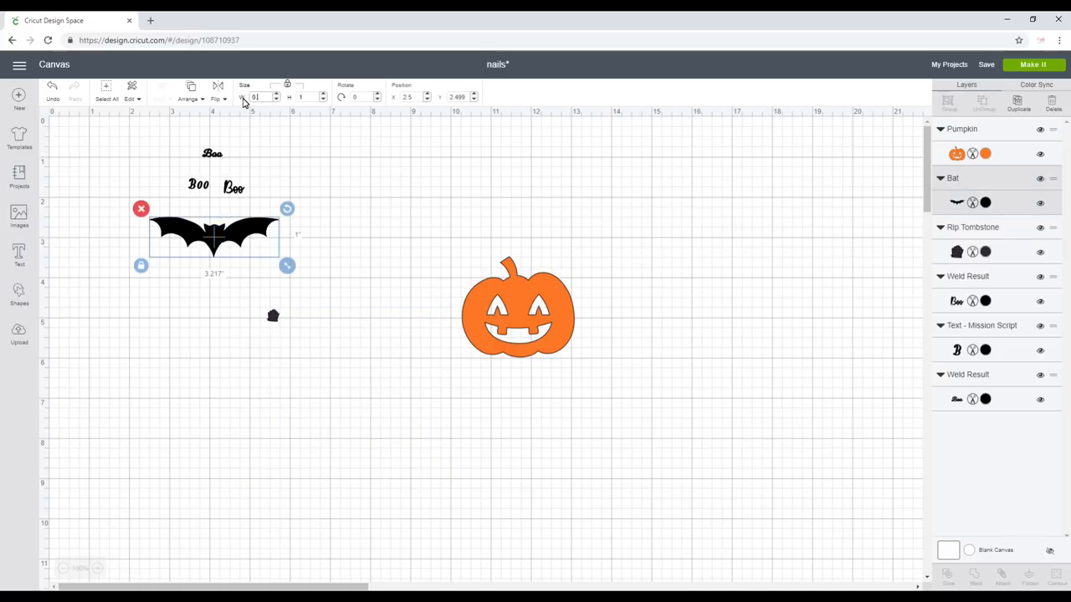
{"action": "type", "text": ".4"}
{"action": "key", "text": "Return"}
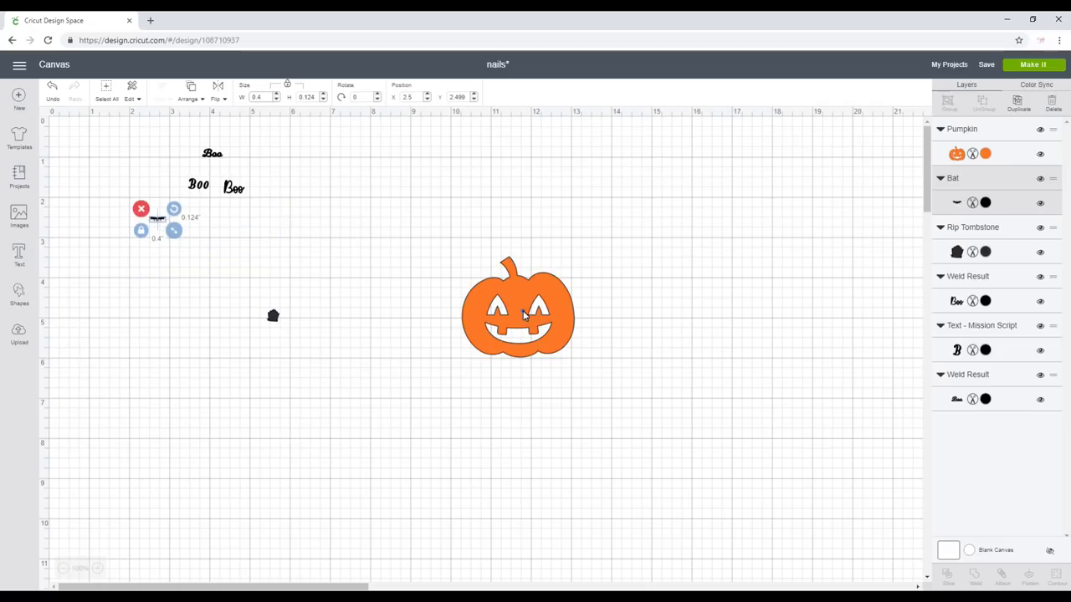
- Set the pumpkin's width to 0.4 in and recolor it black
{"action": "left_click", "coordinate": [524, 315]}
{"action": "left_click_drag", "start_coordinate": [266, 97], "coordinate": [247, 99]}
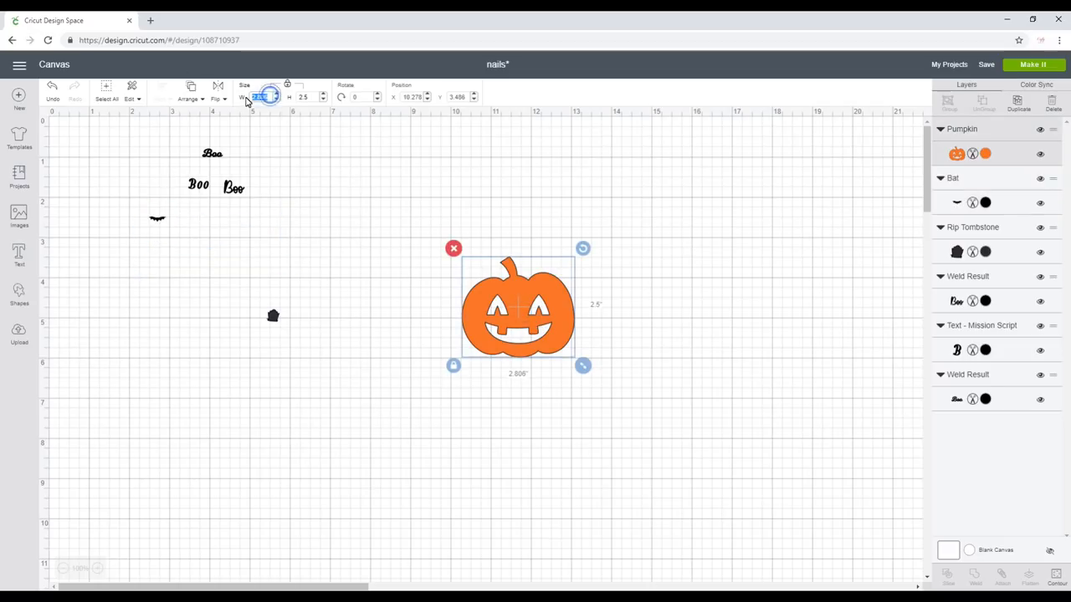
{"action": "type", "text": "0"}
{"action": "type", "text": ".4"}
{"action": "key", "text": "Return"}
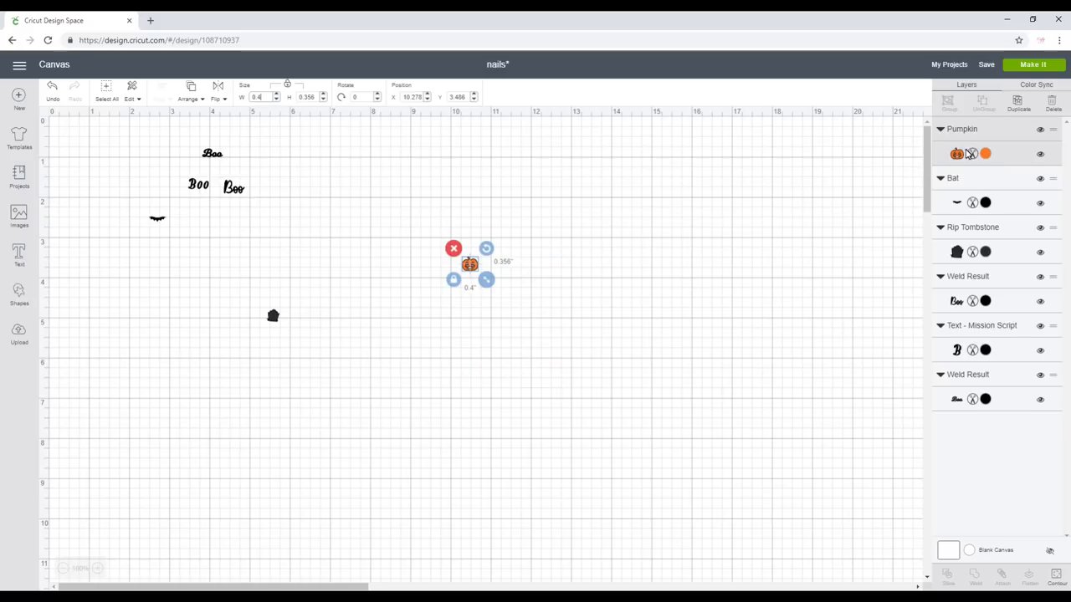
{"action": "left_click", "coordinate": [985, 154]}
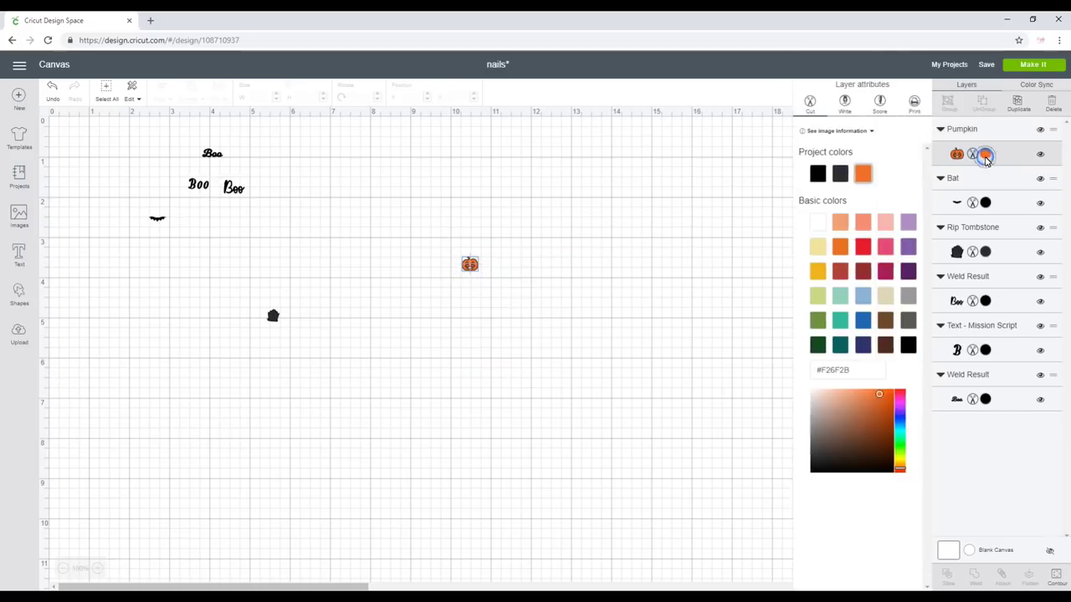
{"action": "left_click", "coordinate": [816, 174]}
{"action": "left_click", "coordinate": [640, 229]}
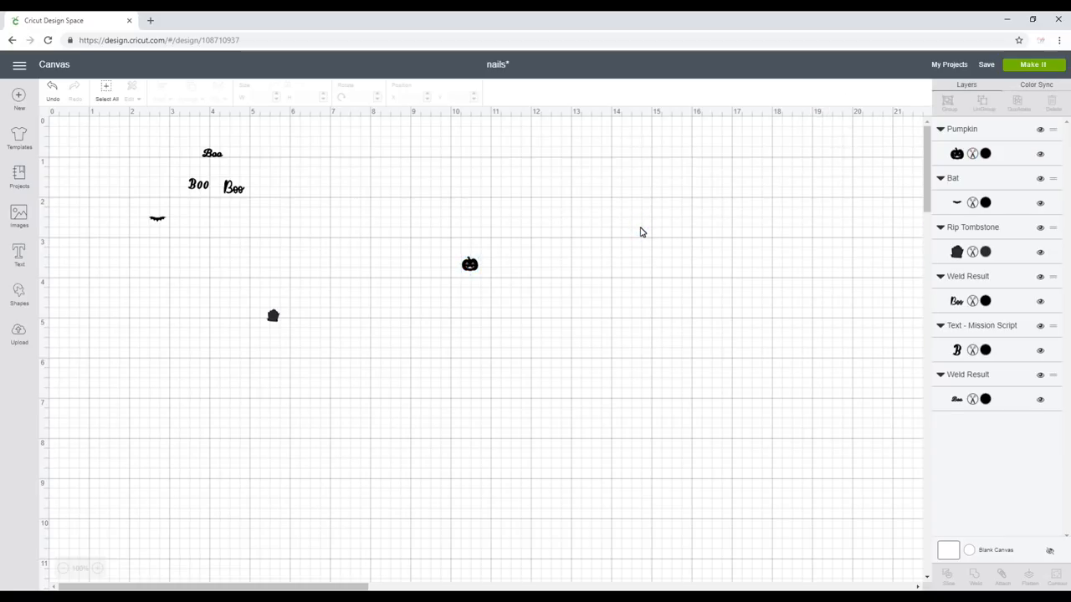
- Send the design to Make It, accept the mat layout and choose Washi Sheet material
{"action": "left_click", "coordinate": [1043, 74]}
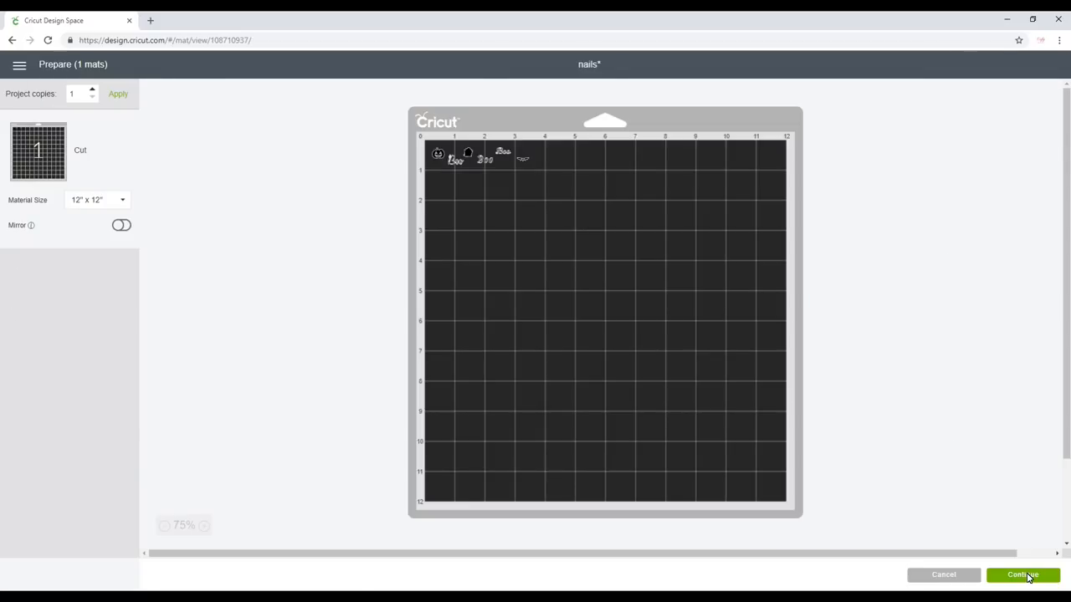
{"action": "left_click", "coordinate": [1025, 576]}
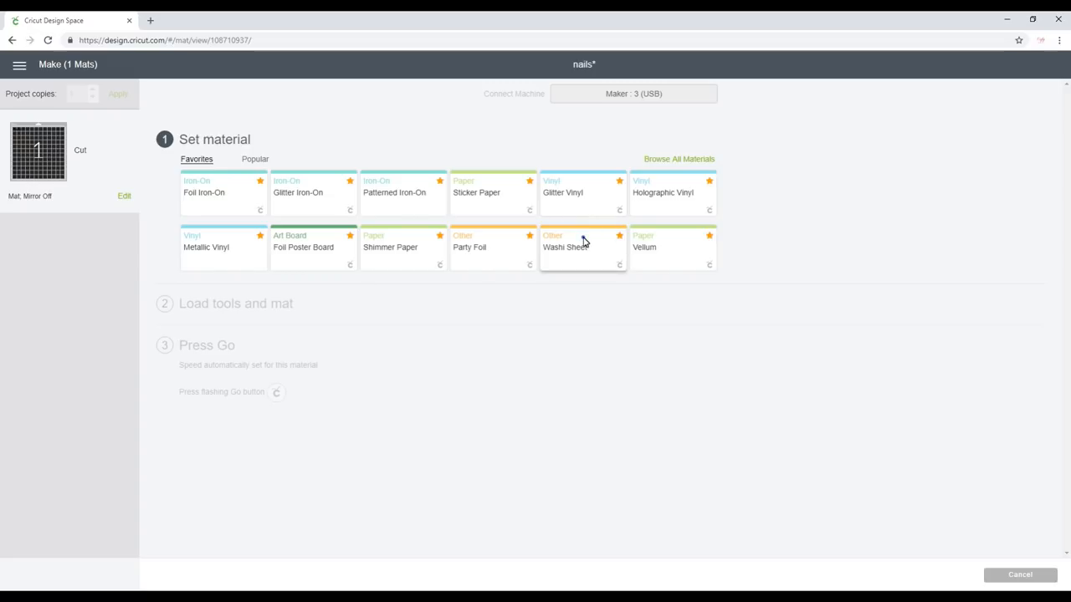
{"action": "left_click", "coordinate": [584, 242]}
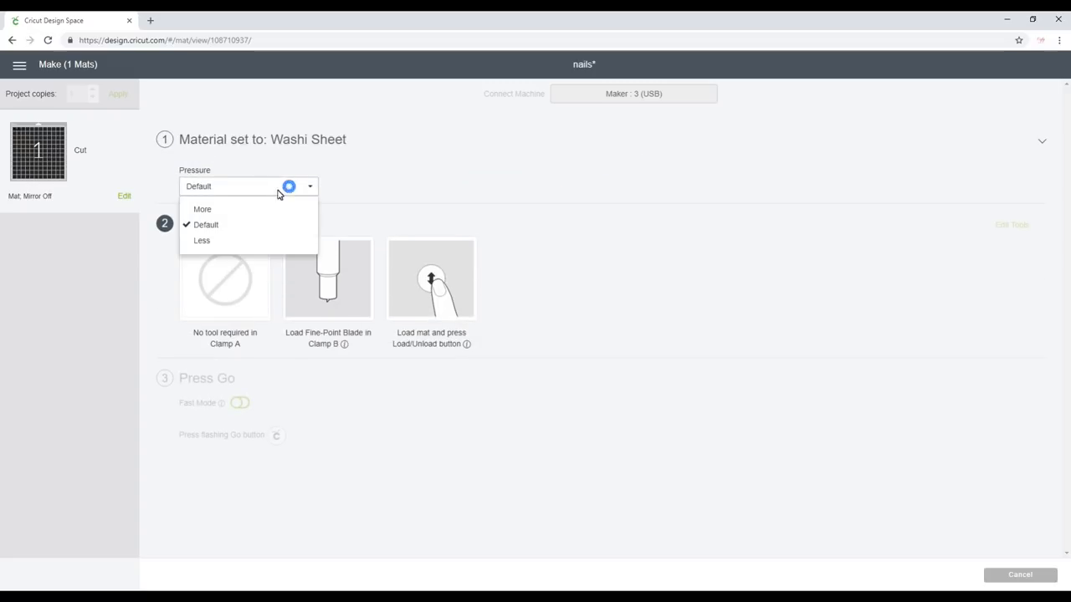